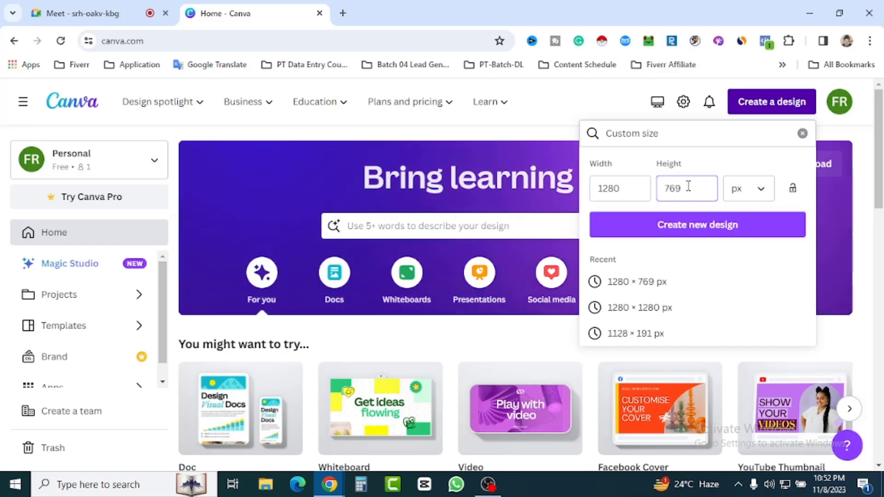
# Create a custom 1280 × 769 px design and bring up the background colour choices for its blank page
pyautogui.press('Return')
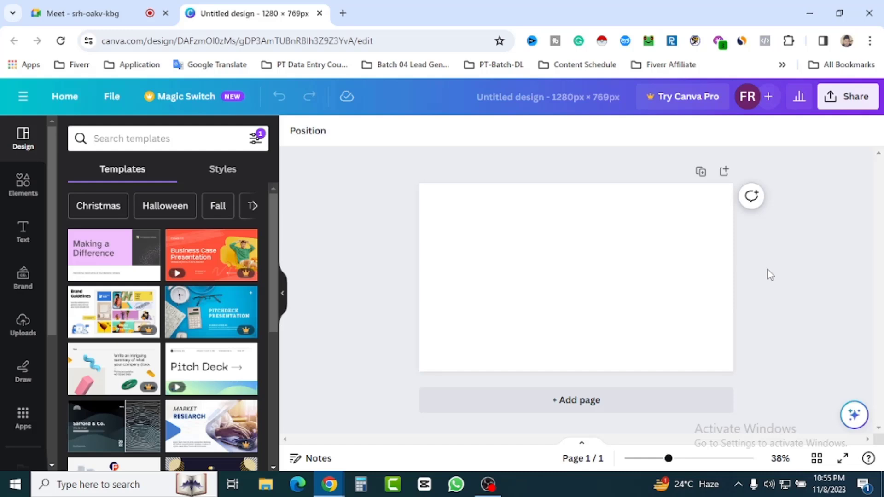
pyautogui.click(700, 233)
pyautogui.click(487, 251)
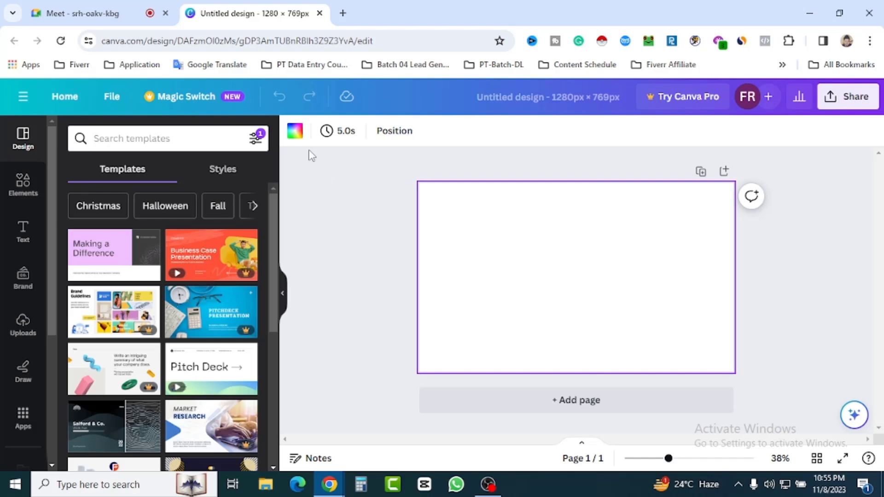
pyautogui.click(295, 132)
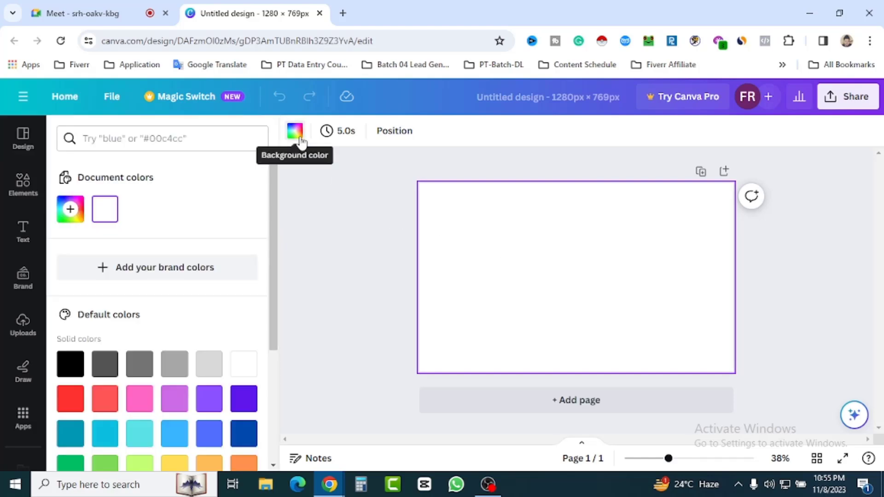
# Fill the page background with the default purple-to-green gradient
pyautogui.scroll(-3, 189, 326)
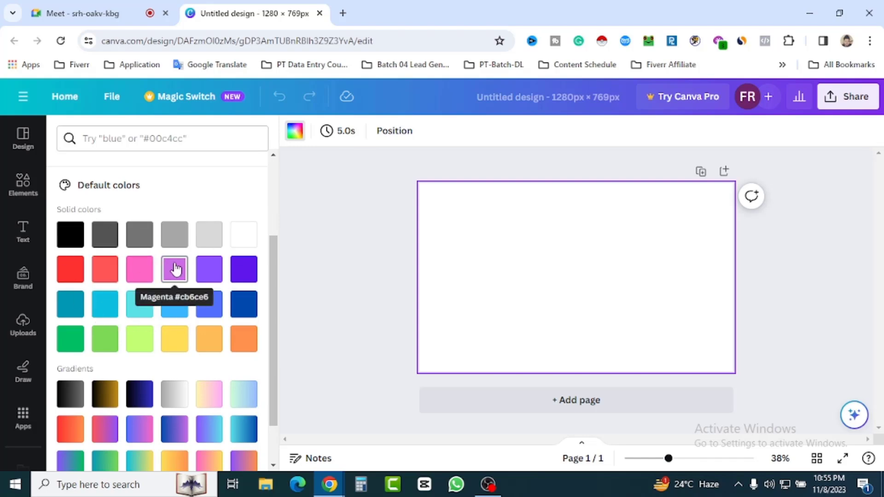
pyautogui.scroll(-1, 174, 269)
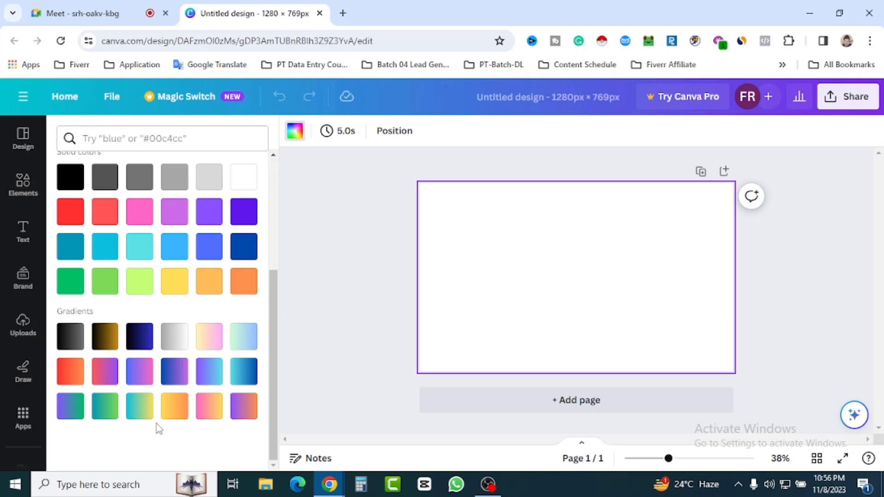
pyautogui.click(70, 406)
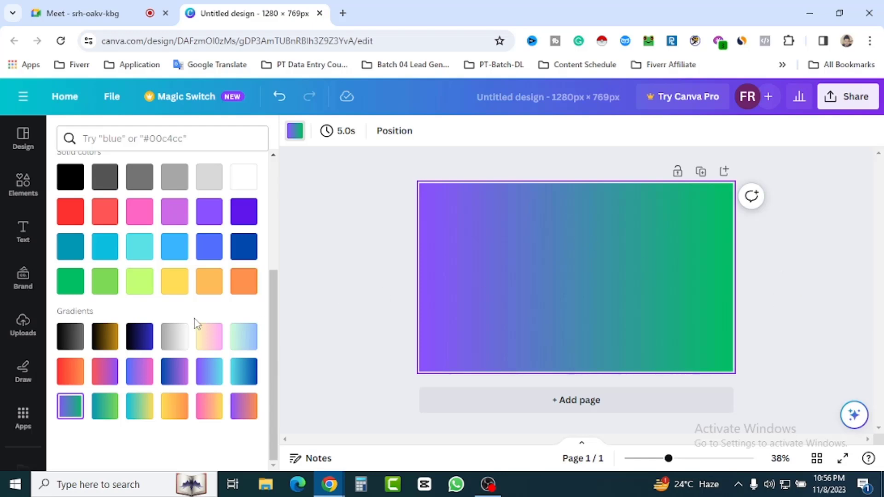
# Try several default solid colours on the page background, including red, teal, turquoise, magenta and violet, ending with blue #5271FF
pyautogui.click(105, 217)
pyautogui.click(70, 217)
pyautogui.click(66, 247)
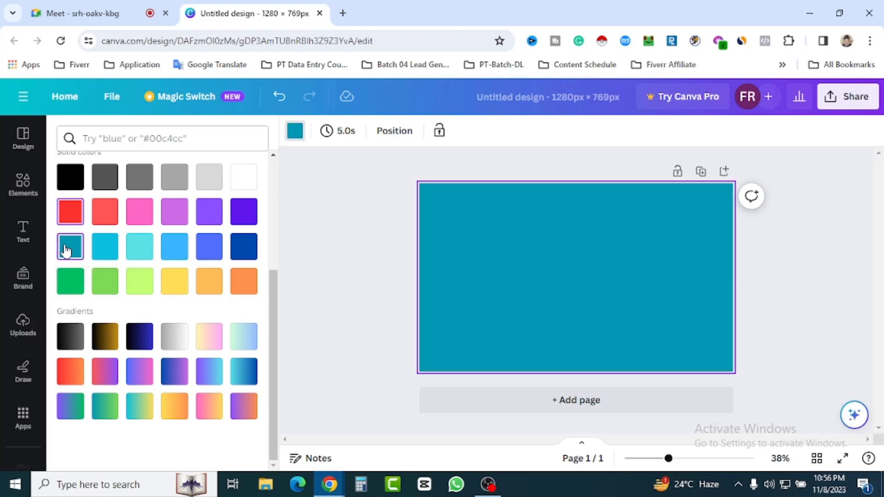
pyautogui.click(150, 247)
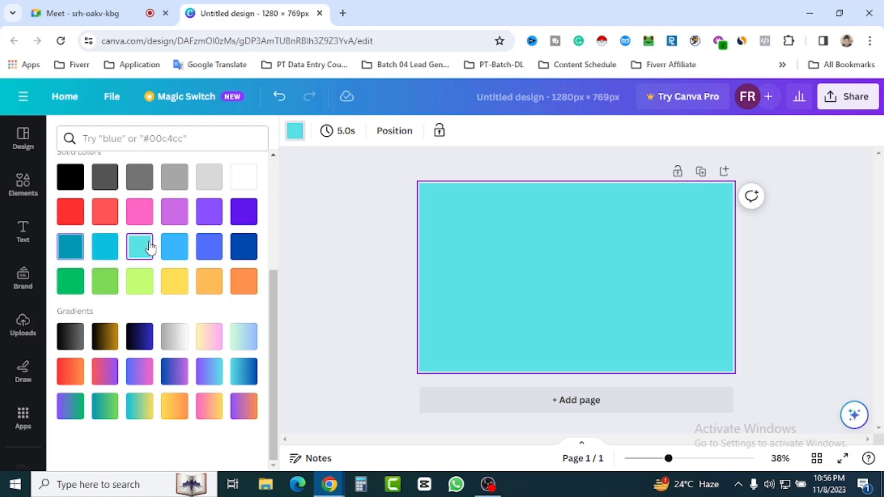
pyautogui.click(174, 210)
pyautogui.click(175, 246)
pyautogui.click(205, 251)
pyautogui.click(209, 212)
pyautogui.click(243, 215)
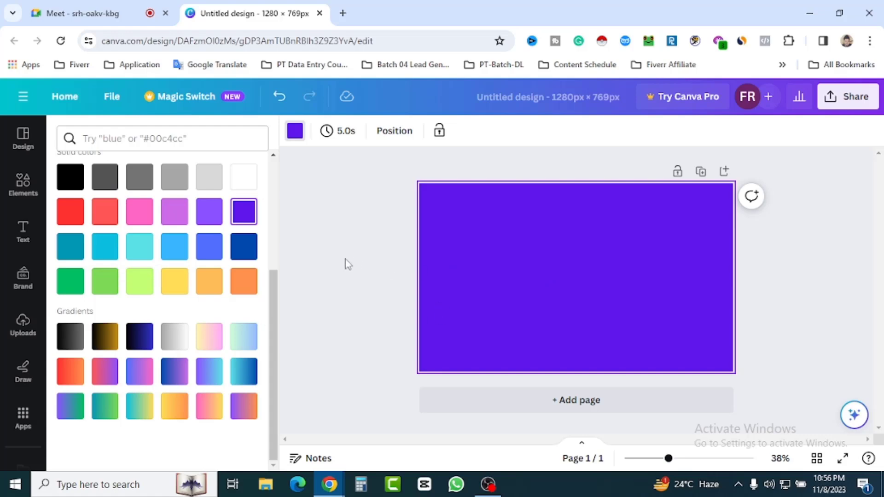
pyautogui.click(209, 246)
# Try custom solid background colours by adjusting shade and hue, going from blue #002EFF through yellow and pink to red #FF0000
pyautogui.scroll(5, 98, 231)
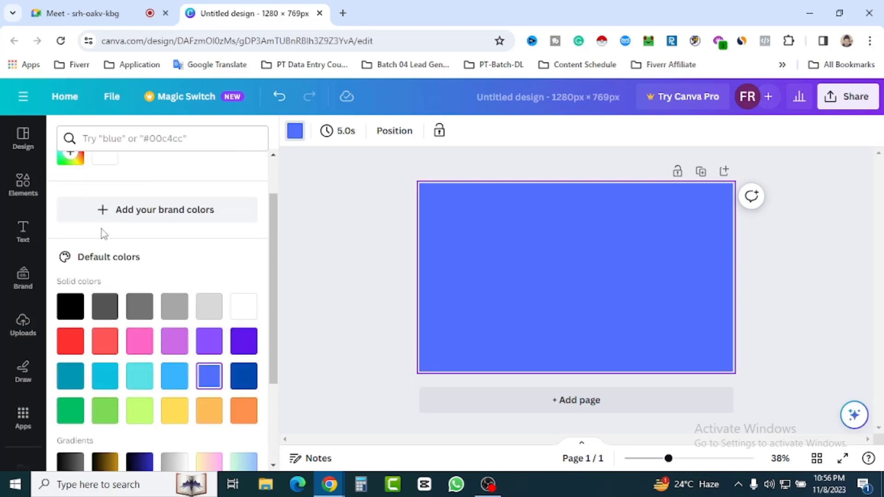
pyautogui.click(70, 209)
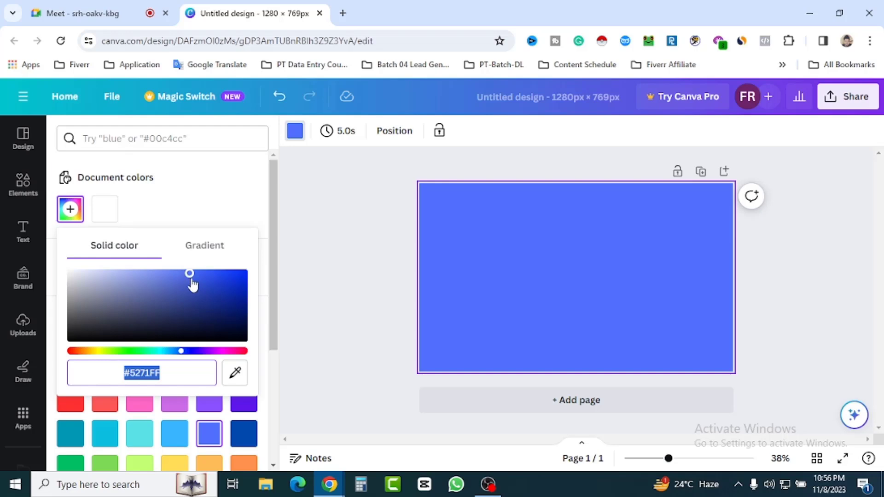
pyautogui.moveTo(190, 275); pyautogui.dragTo(256, 272)
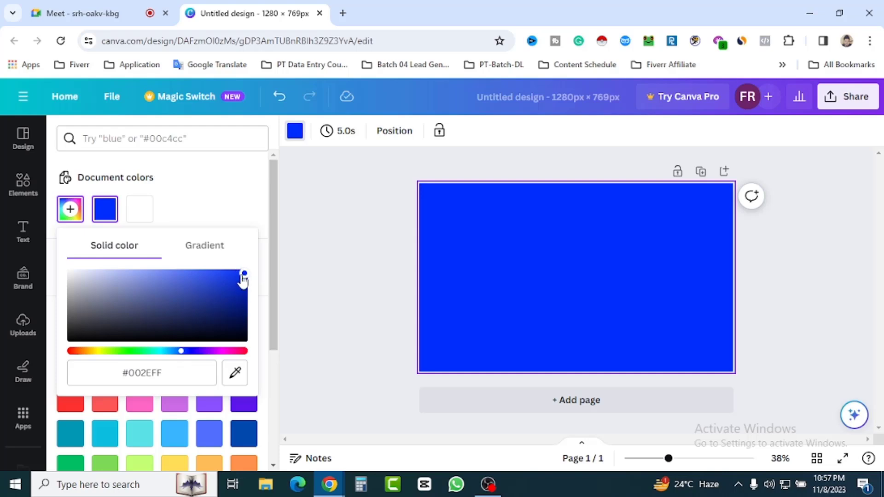
pyautogui.moveTo(182, 354); pyautogui.dragTo(101, 368)
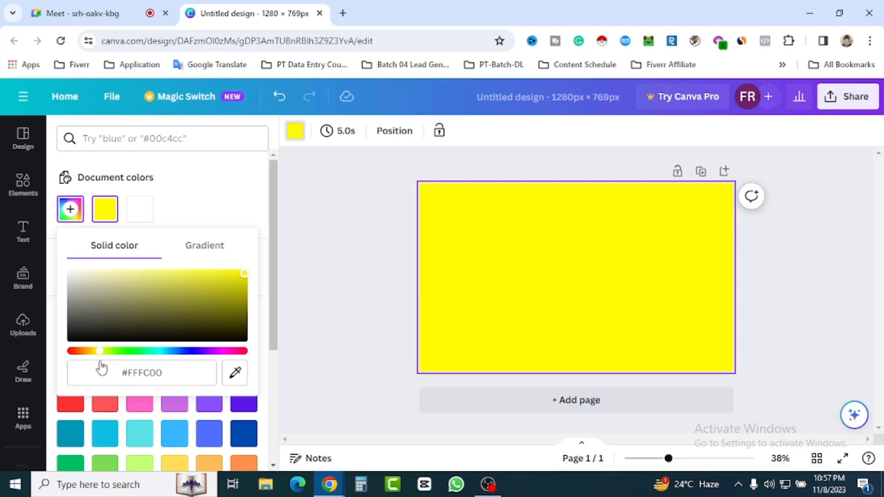
pyautogui.moveTo(100, 367); pyautogui.dragTo(102, 366)
pyautogui.moveTo(102, 367); pyautogui.dragTo(235, 370)
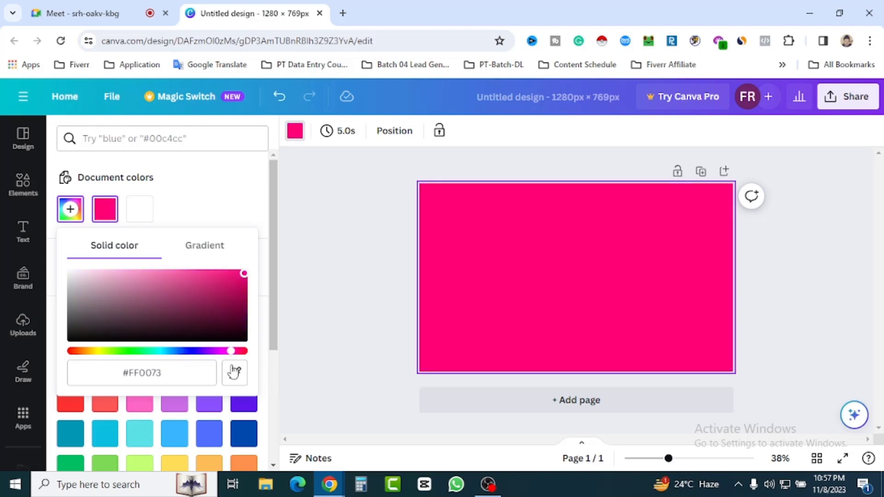
pyautogui.moveTo(234, 371); pyautogui.dragTo(254, 371)
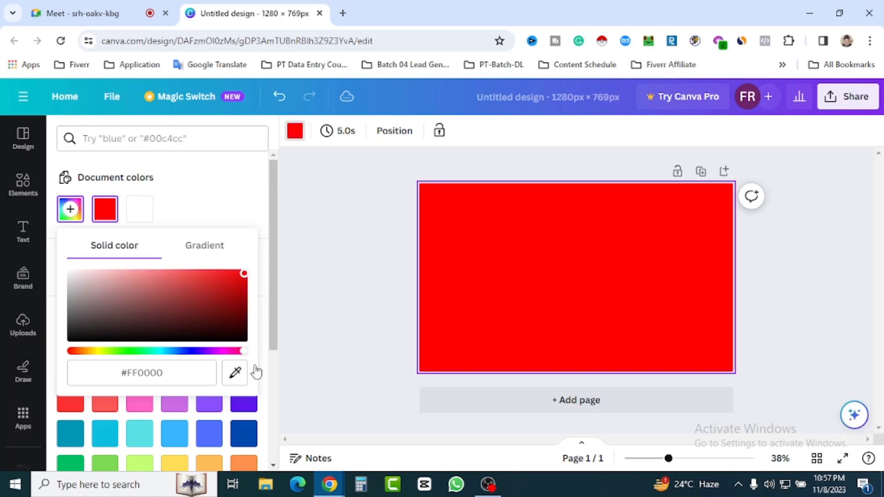
pyautogui.click(198, 206)
# Set the page background to the default yellow and intensify it to the custom colour #FFCC00
pyautogui.scroll(-3, 223, 311)
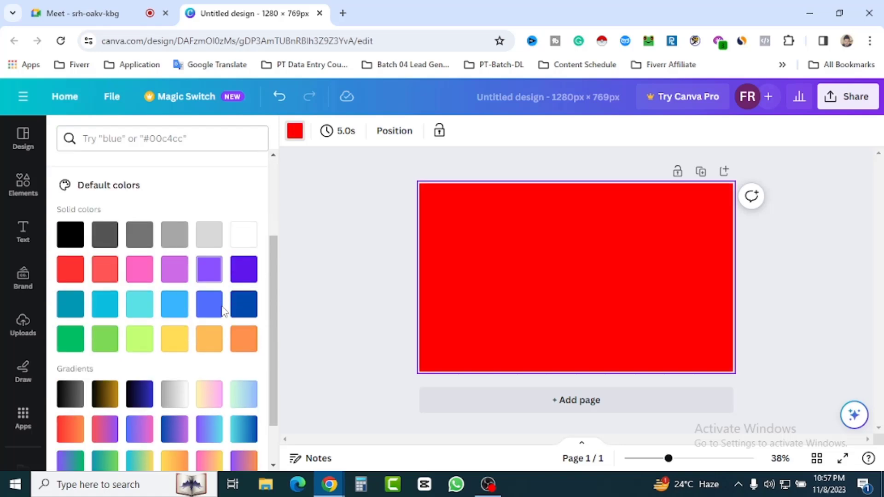
pyautogui.click(174, 346)
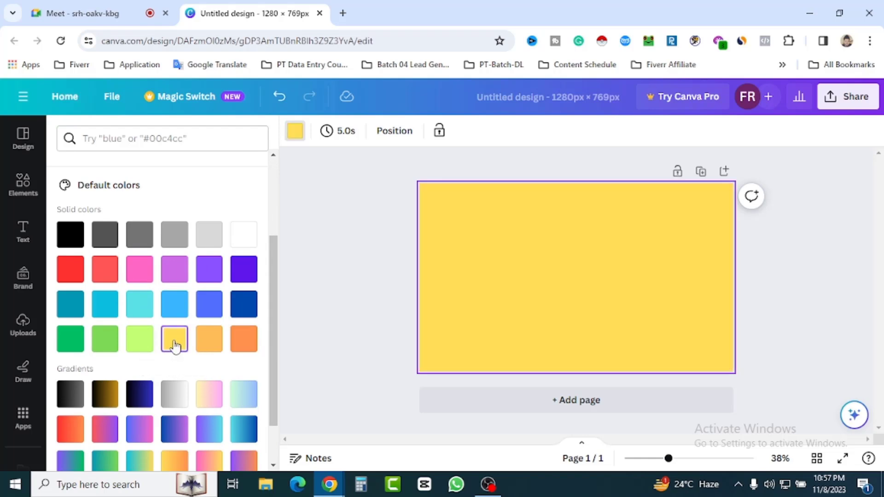
pyautogui.scroll(3, 224, 367)
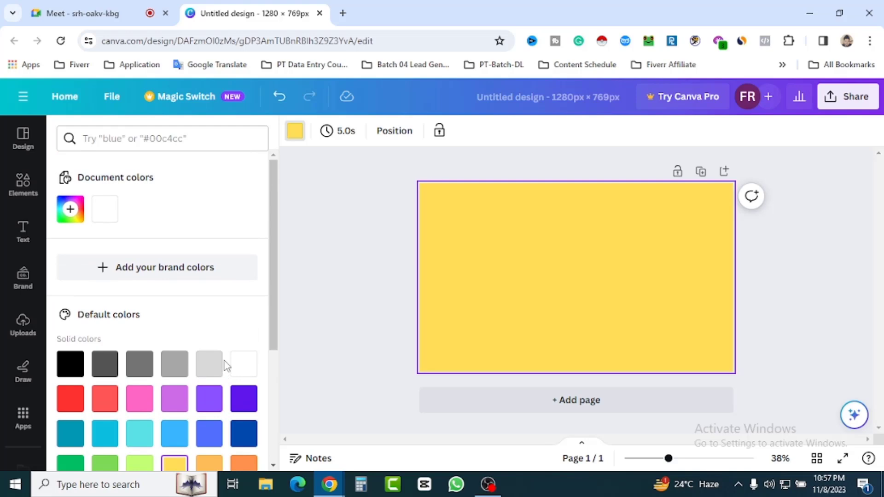
pyautogui.click(70, 209)
pyautogui.moveTo(185, 275); pyautogui.dragTo(256, 260)
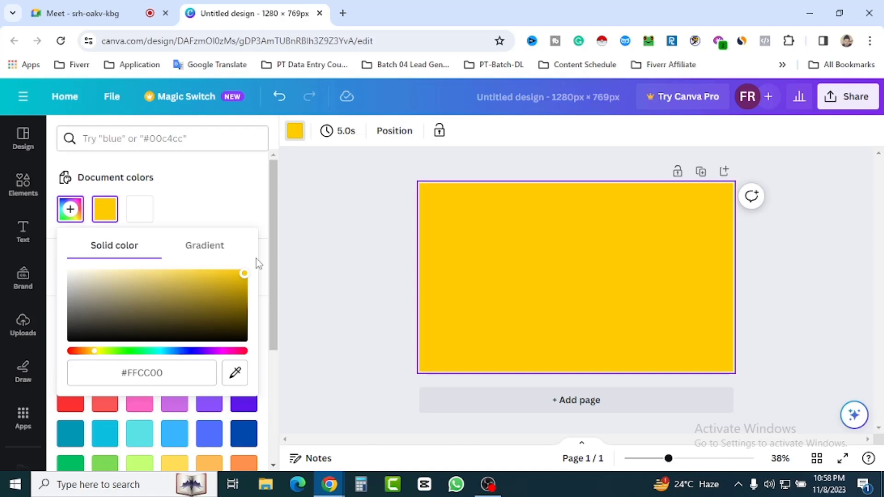
pyautogui.click(348, 258)
pyautogui.click(779, 294)
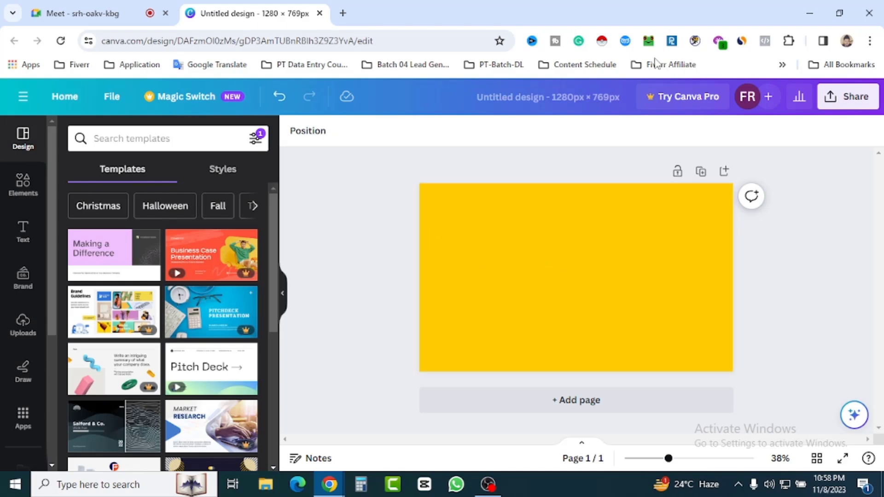
# Add a default heading to the page and move it to the page's upper-left area
pyautogui.click(23, 231)
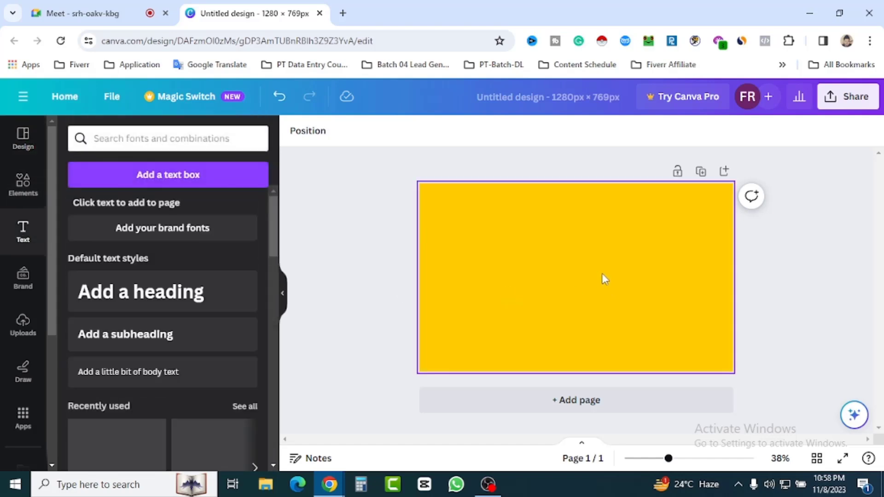
pyautogui.click(162, 298)
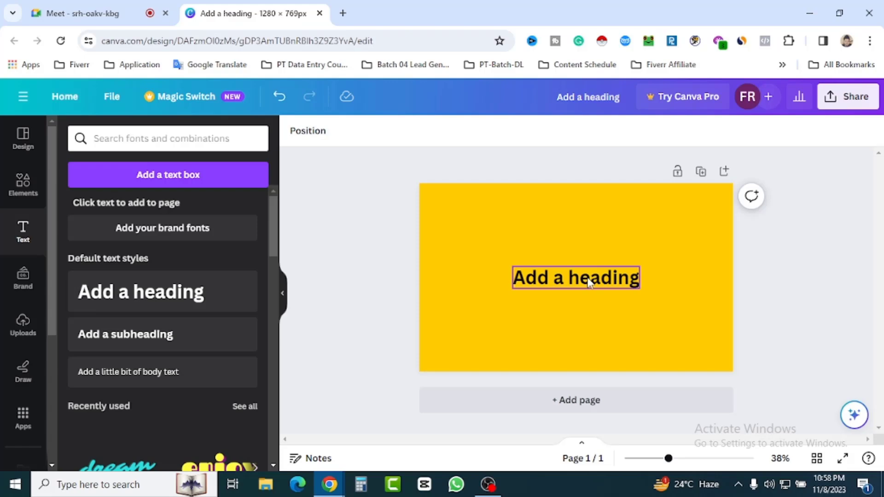
pyautogui.moveTo(571, 277); pyautogui.dragTo(534, 244)
pyautogui.moveTo(514, 220); pyautogui.dragTo(499, 216)
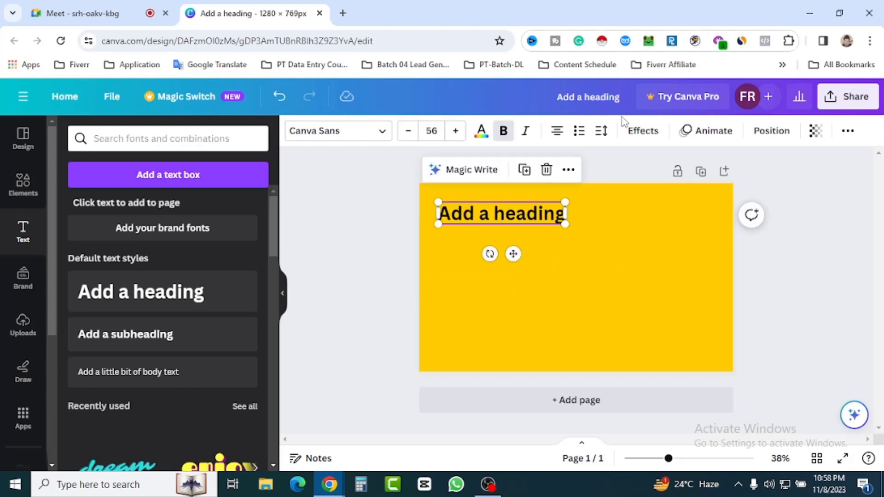
pyautogui.click(544, 249)
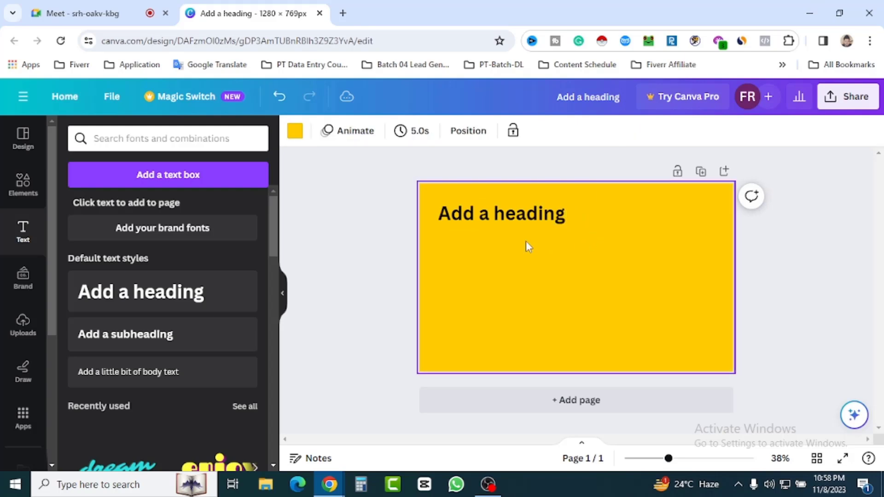
# Replace the heading's placeholder text with "B2B Leads"
pyautogui.doubleClick(498, 216)
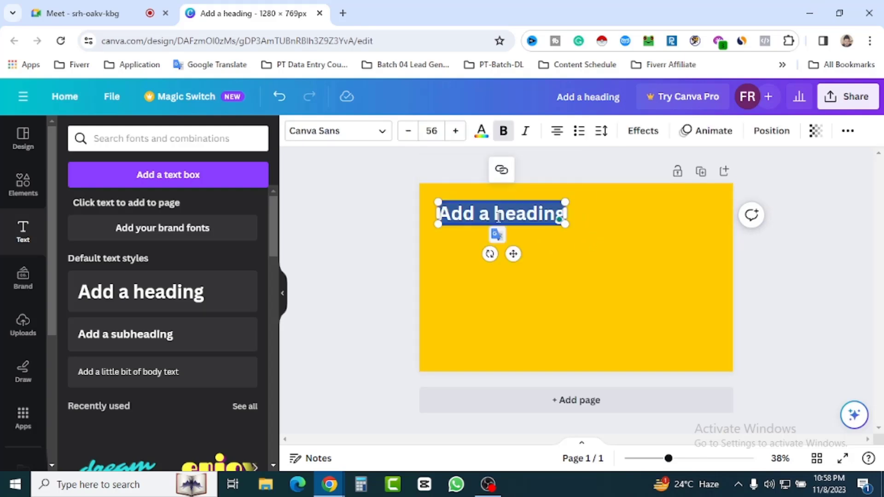
pyautogui.write('B')
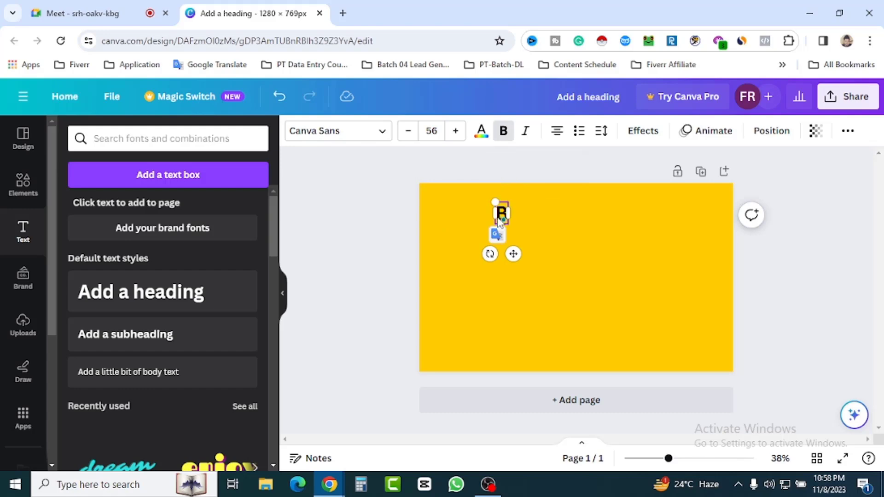
pyautogui.write('2h')
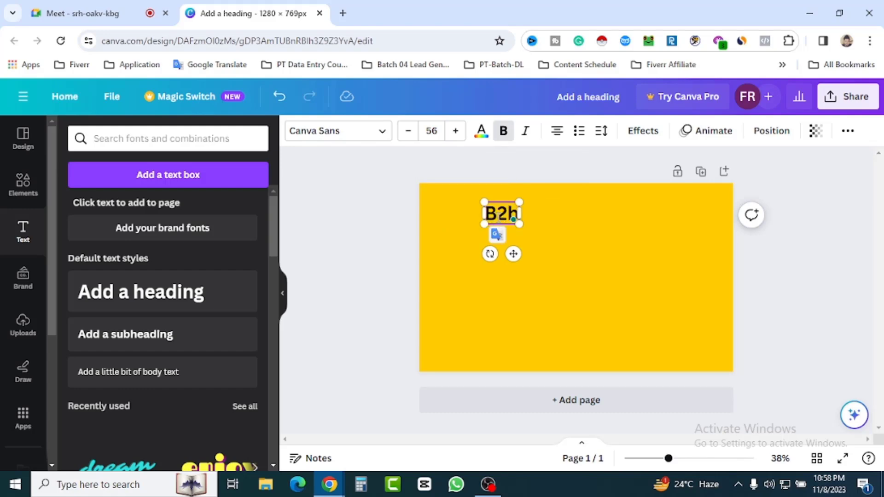
pyautogui.press('BackSpace')
pyautogui.write('B Leads')
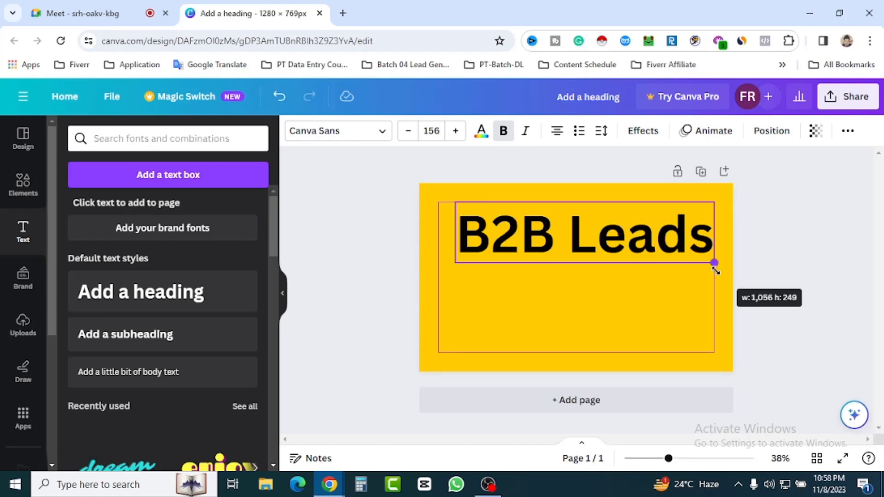
# Enlarge the "B2B Leads" heading to about font size 167 and position it across the top of the page
pyautogui.moveTo(714, 271); pyautogui.dragTo(711, 299)
pyautogui.moveTo(586, 250); pyautogui.dragTo(585, 244)
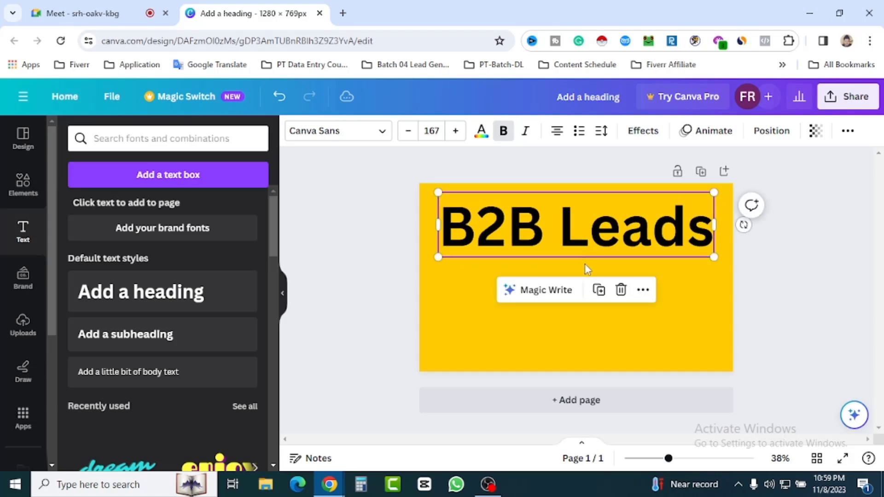